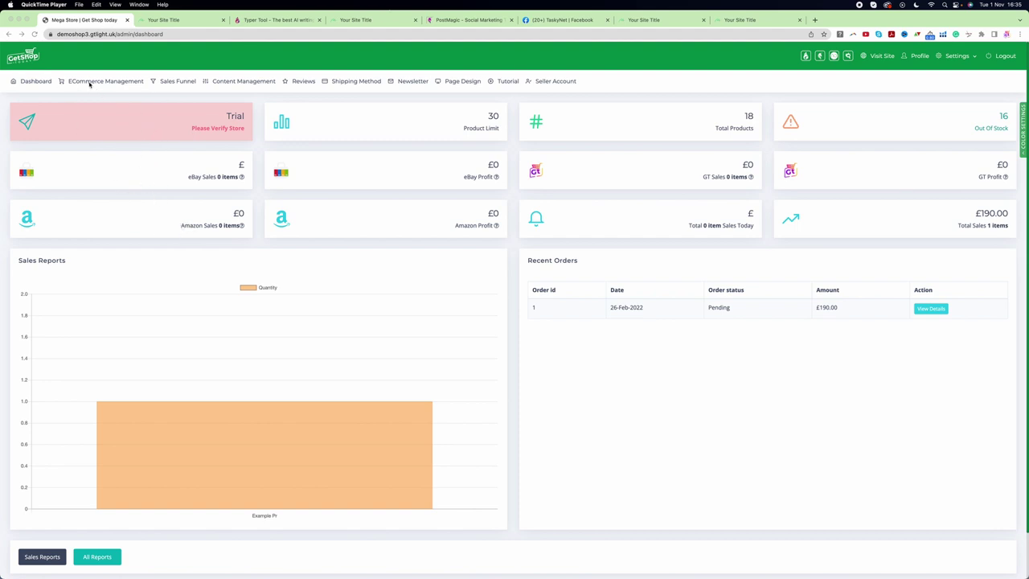
# Open the Add eBay Store form from ECommerce Management > Account Integration
pyautogui.click(94, 85)
pyautogui.click(94, 86)
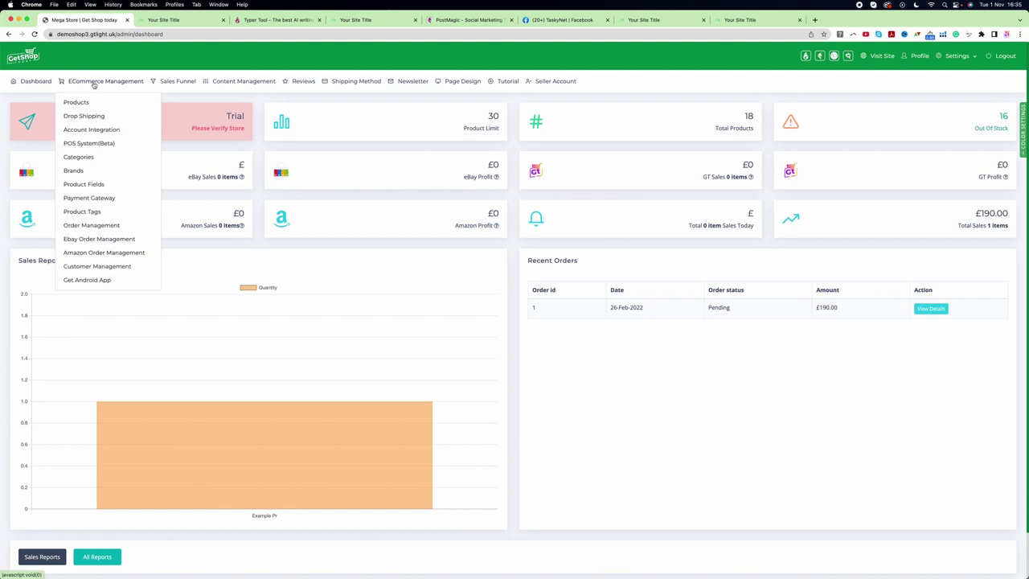
pyautogui.click(105, 131)
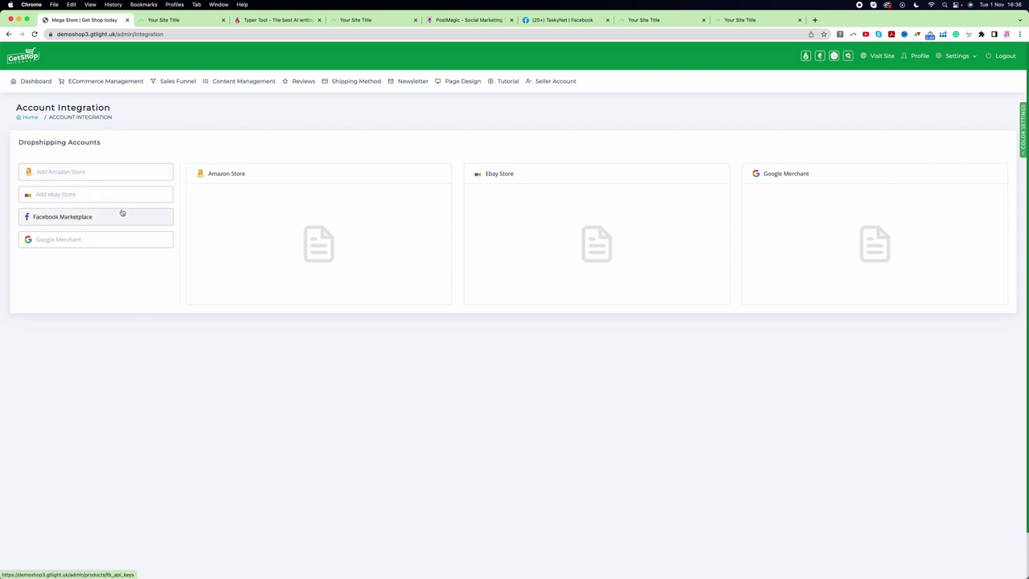
pyautogui.click(62, 195)
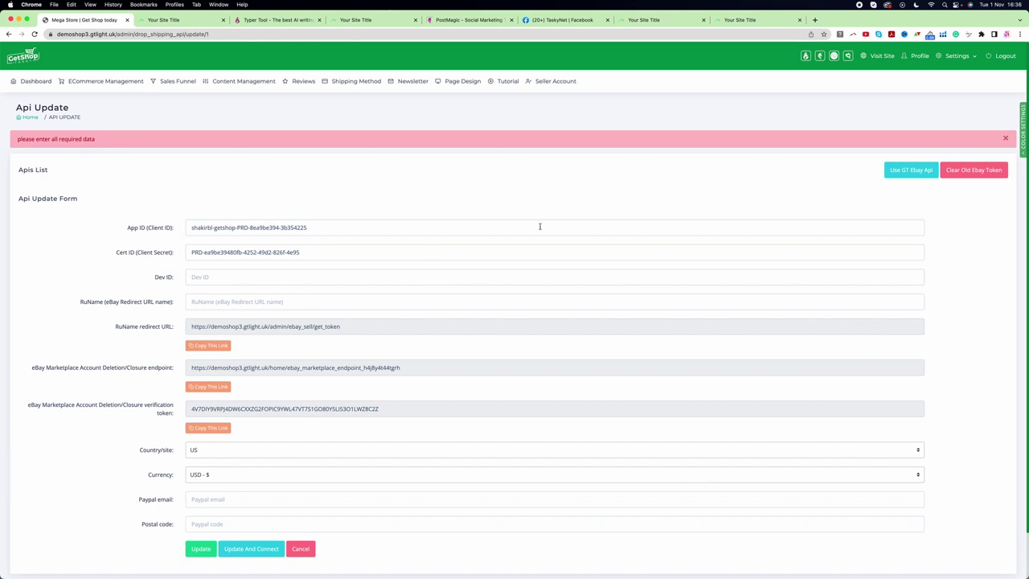
# Switch to the GT eBay API with country site UK and currency GBP - £
pyautogui.click(928, 174)
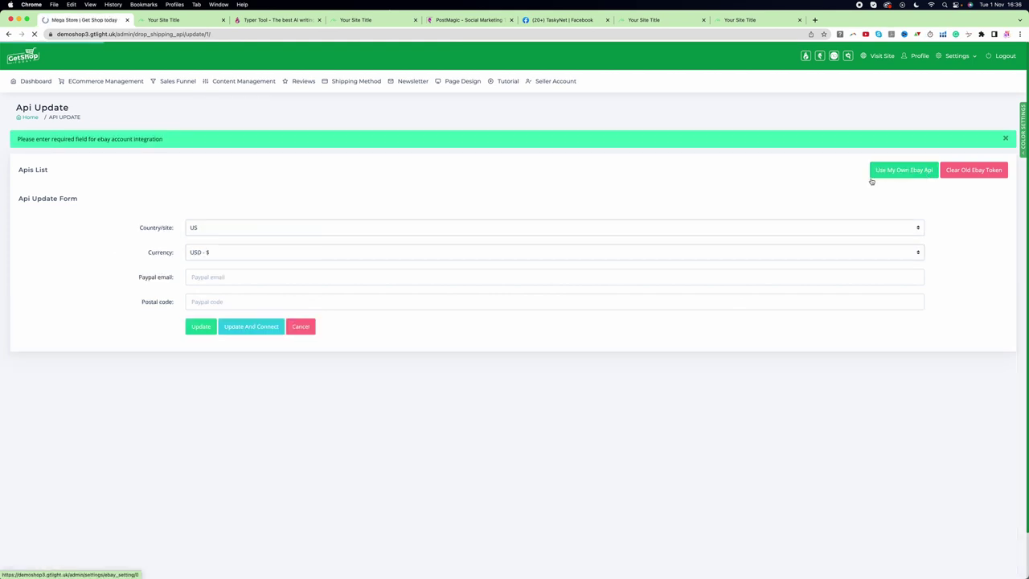
pyautogui.click(294, 229)
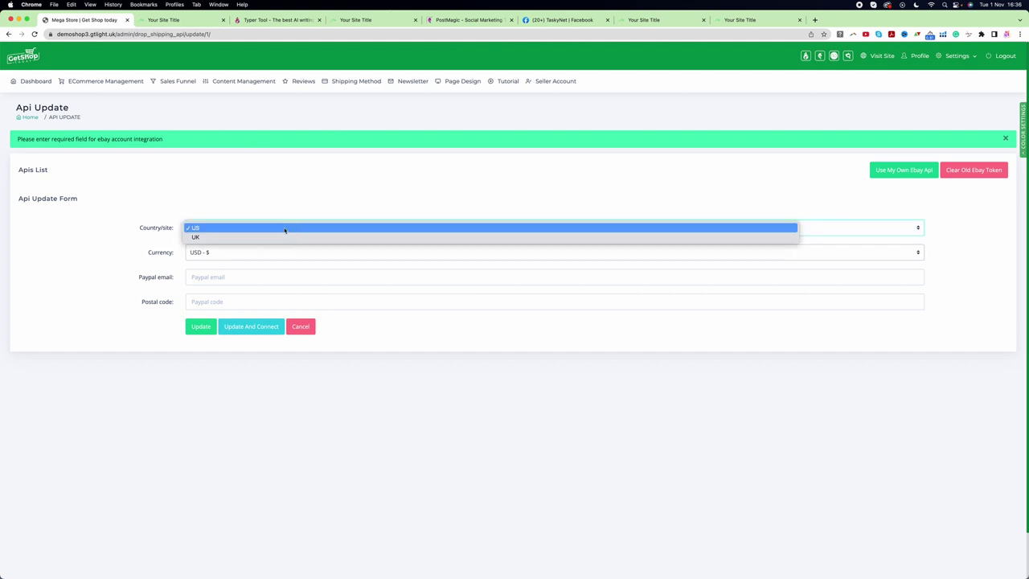
pyautogui.click(265, 238)
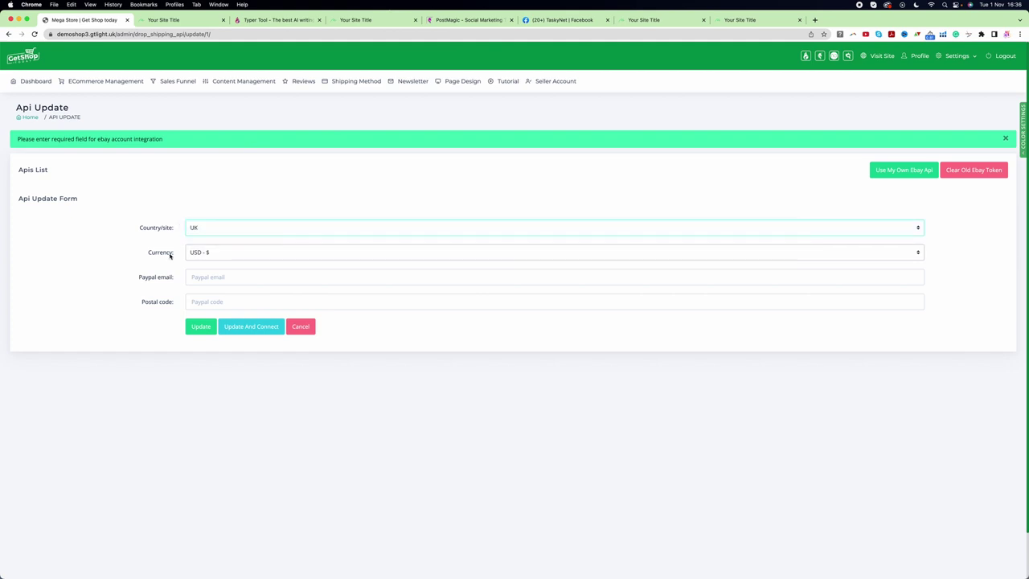
pyautogui.click(255, 254)
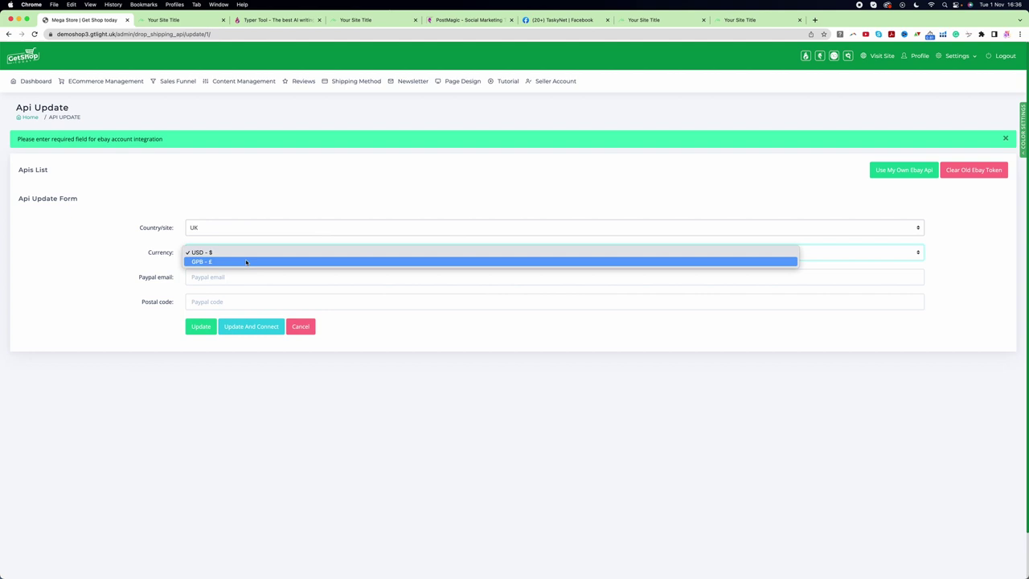
pyautogui.click(246, 262)
# Paste the PayPal email address and the postal code into the form
pyautogui.moveTo(173, 277); pyautogui.dragTo(137, 278)
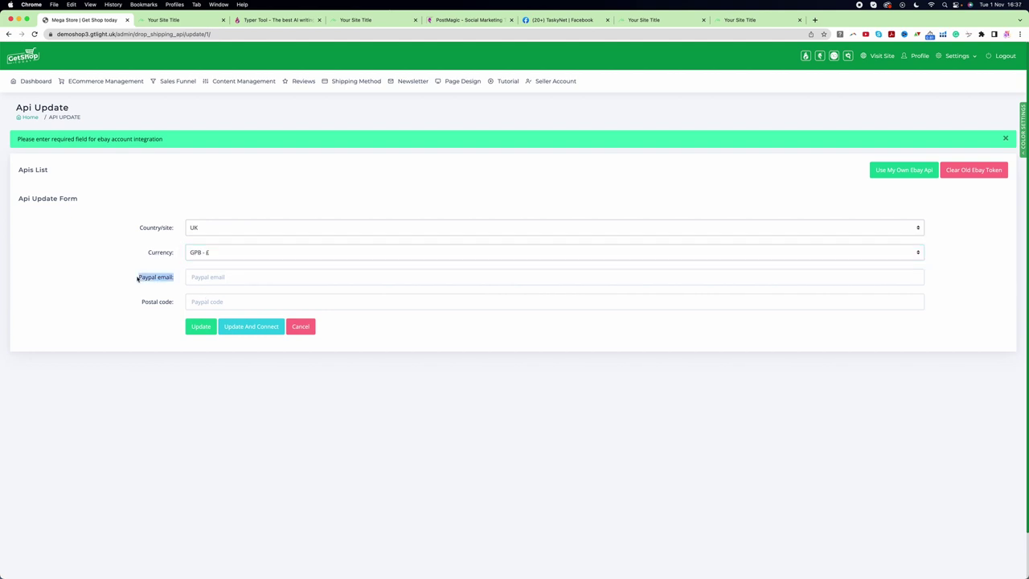
pyautogui.click(203, 281)
pyautogui.press('super+v')
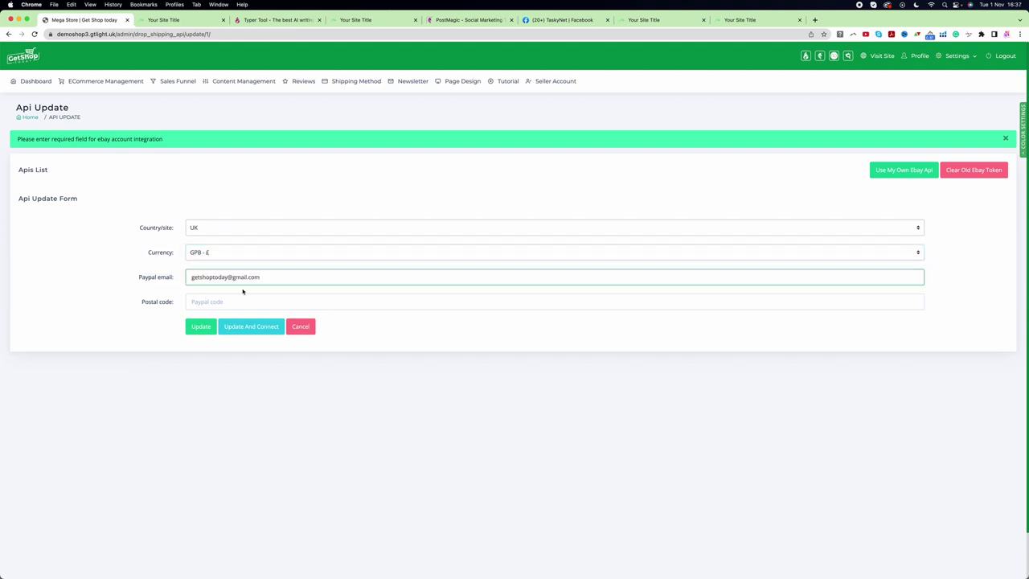
pyautogui.click(209, 302)
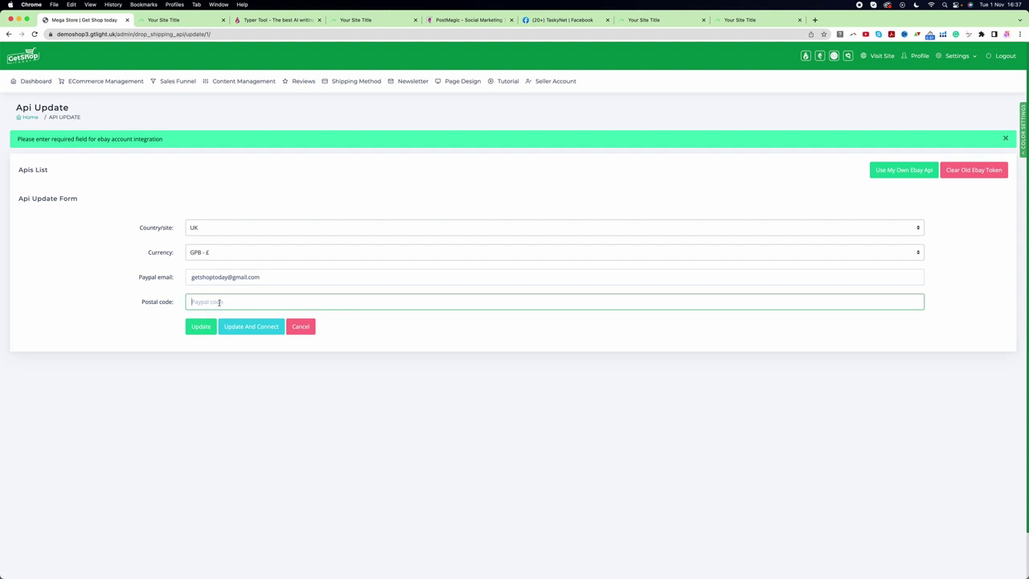
pyautogui.write('E10HA')
# Save the settings with Update And Connect to link the store to eBay
pyautogui.click(255, 330)
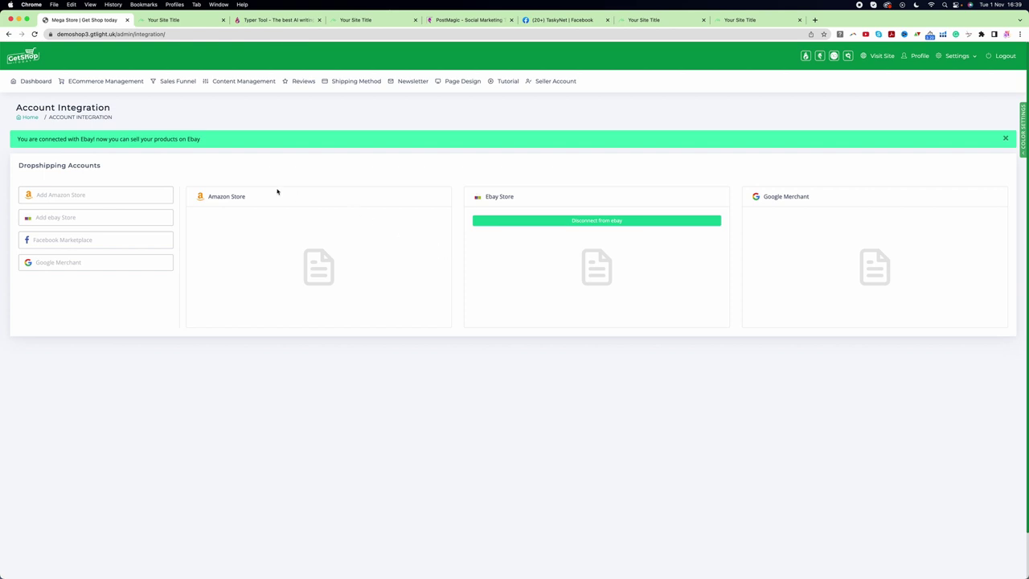
# Start an eBay listing for NIVEA Soft Moisturising Cream from the store's Products list
pyautogui.click(92, 84)
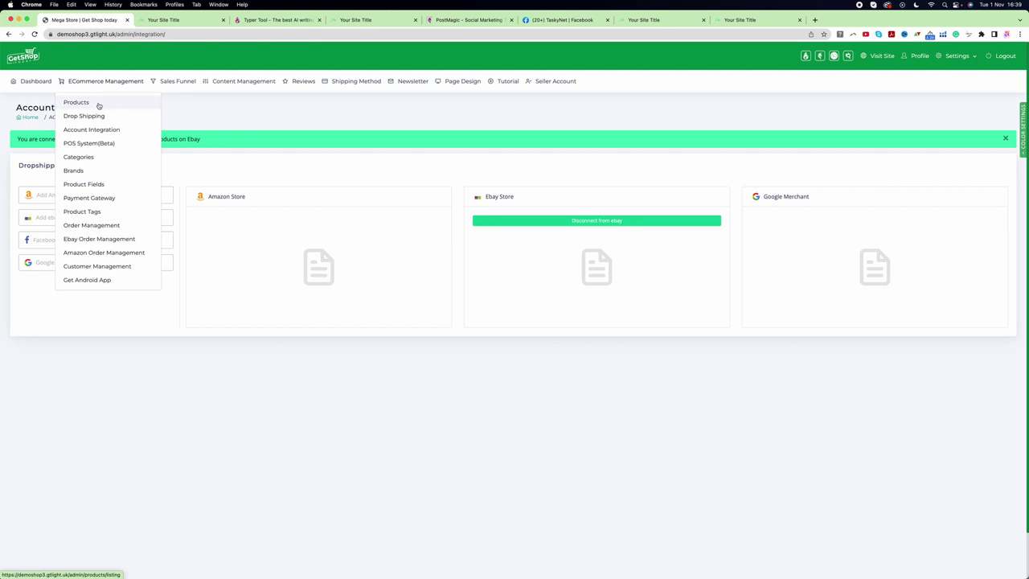
pyautogui.click(99, 105)
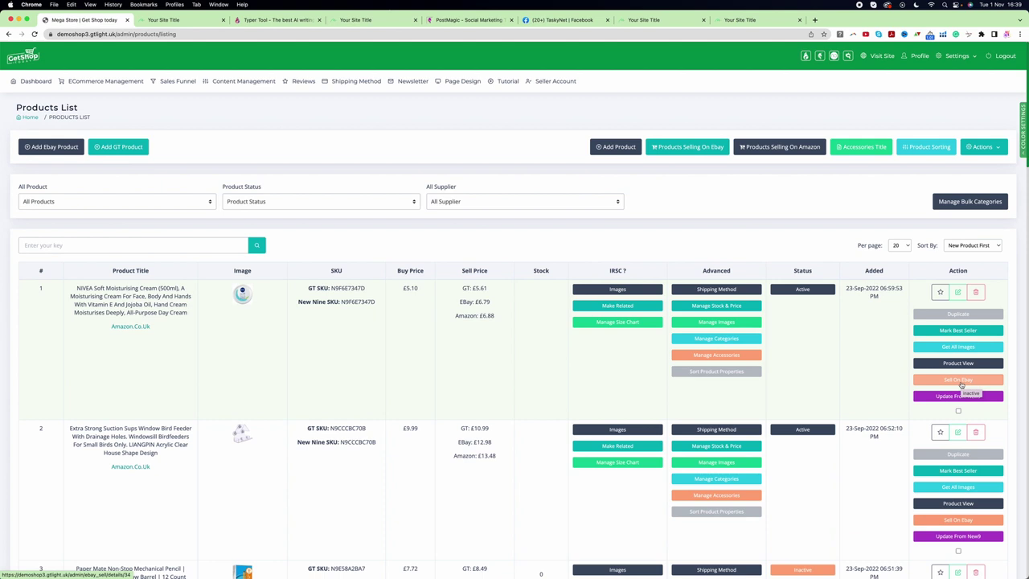
pyautogui.click(962, 385)
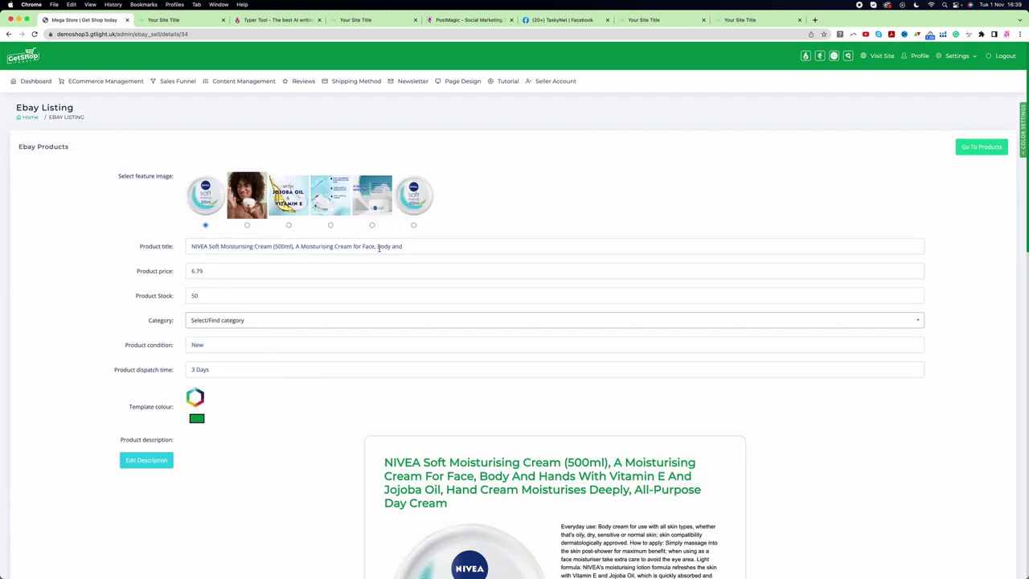
# Replace the NIVEA listing's product stock of 50 with 2
pyautogui.moveTo(135, 296); pyautogui.dragTo(182, 298)
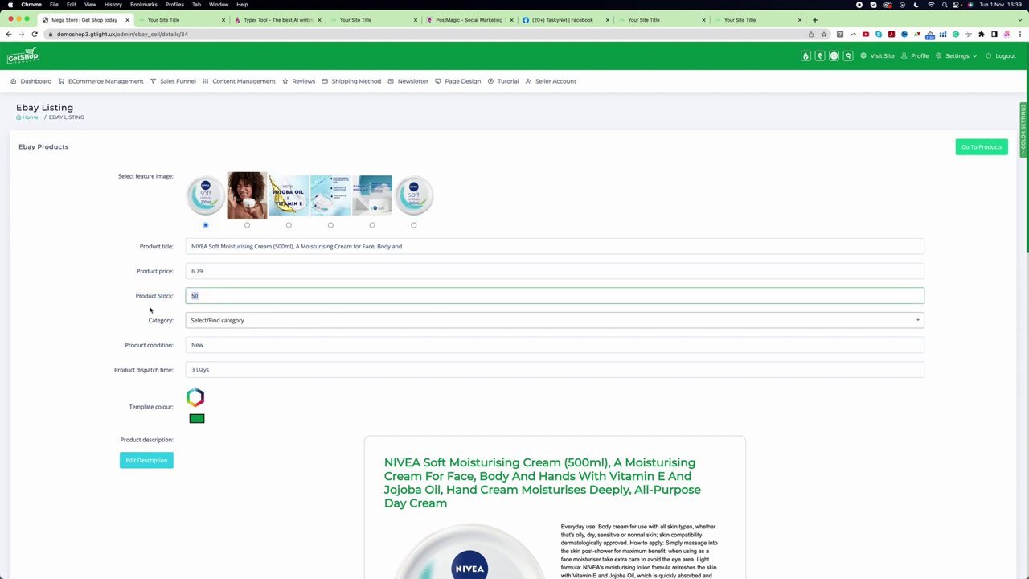
pyautogui.write('2')
pyautogui.click(112, 285)
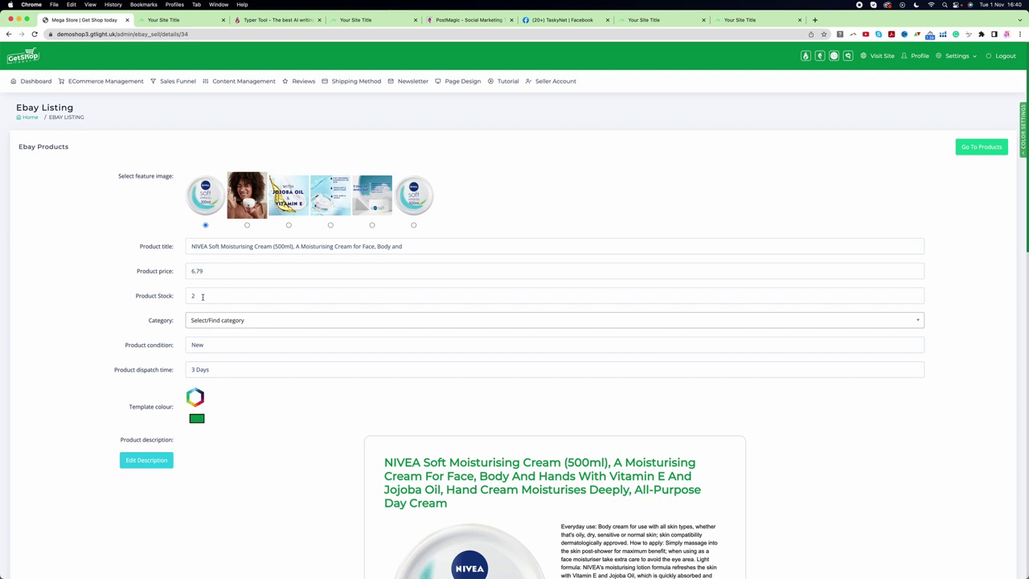
pyautogui.click(191, 296)
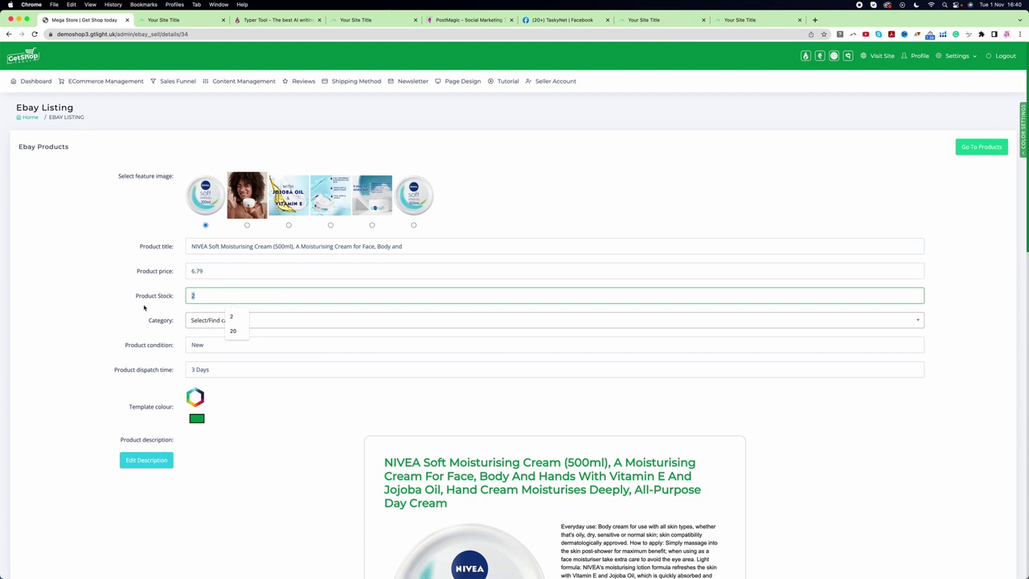
pyautogui.click(126, 273)
pyautogui.write('2')
pyautogui.click(170, 332)
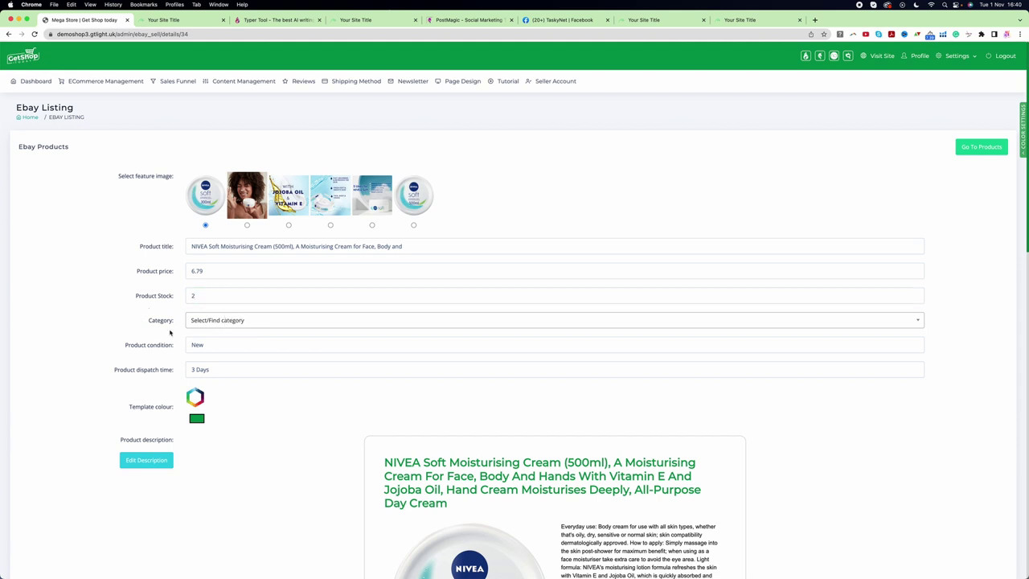
# Search categories for 'health' and pick Other Health & Beauty | Health & Beauty
pyautogui.click(219, 323)
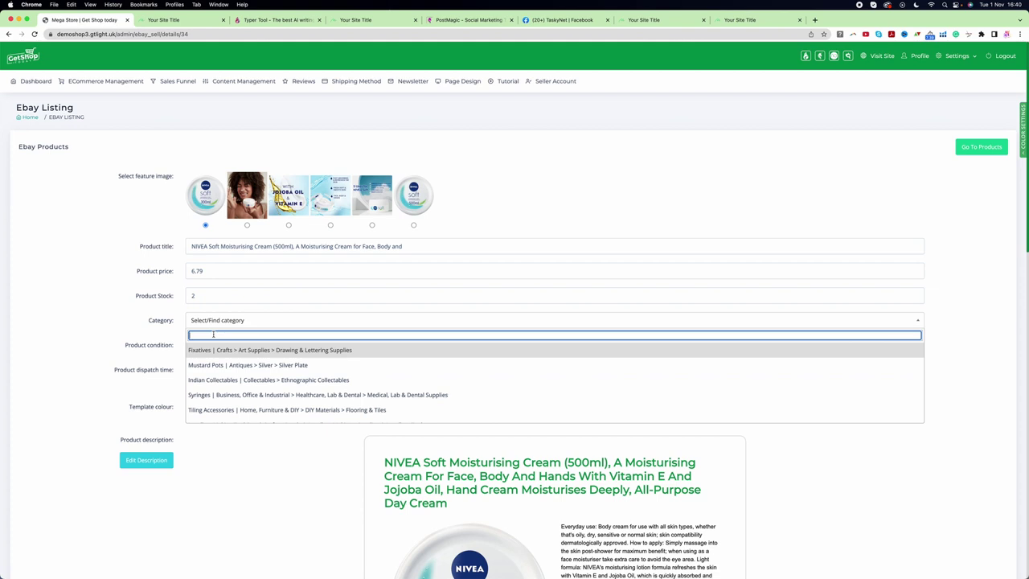
pyautogui.write('health')
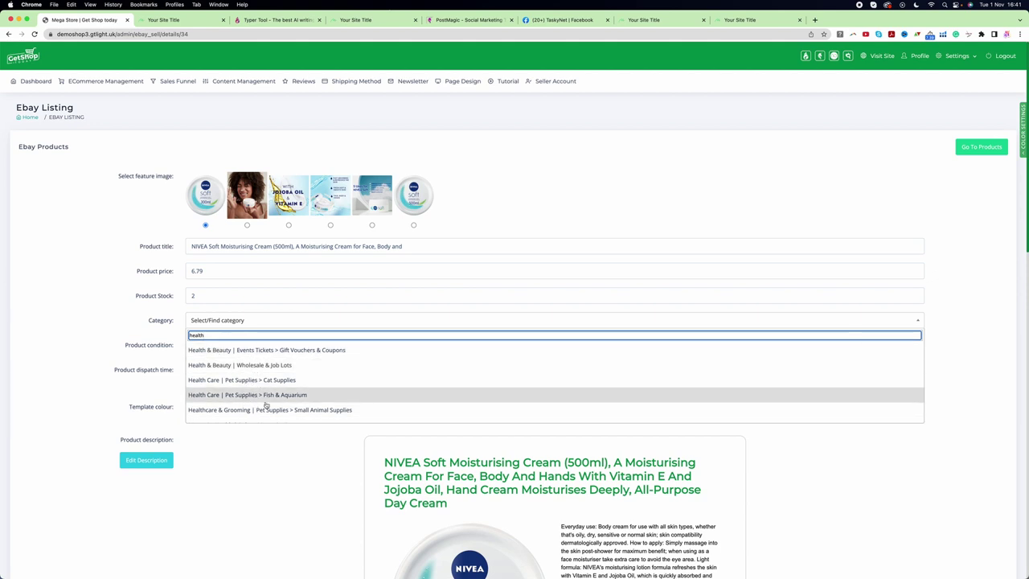
pyautogui.scroll(-3, 261, 402)
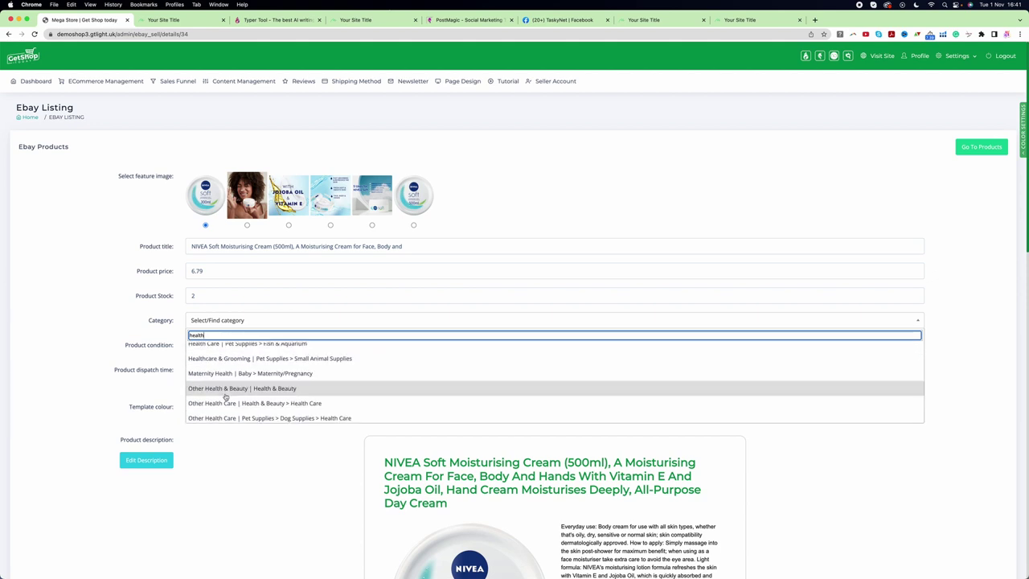
pyautogui.click(269, 396)
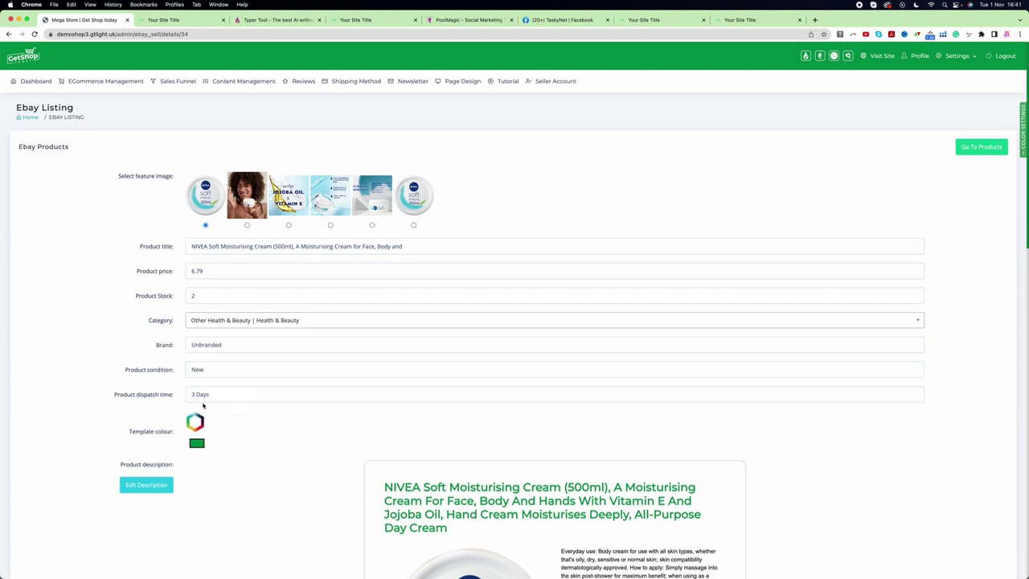
# Set the product dispatch time to 1 Day
pyautogui.moveTo(115, 395); pyautogui.dragTo(173, 398)
pyautogui.click(217, 397)
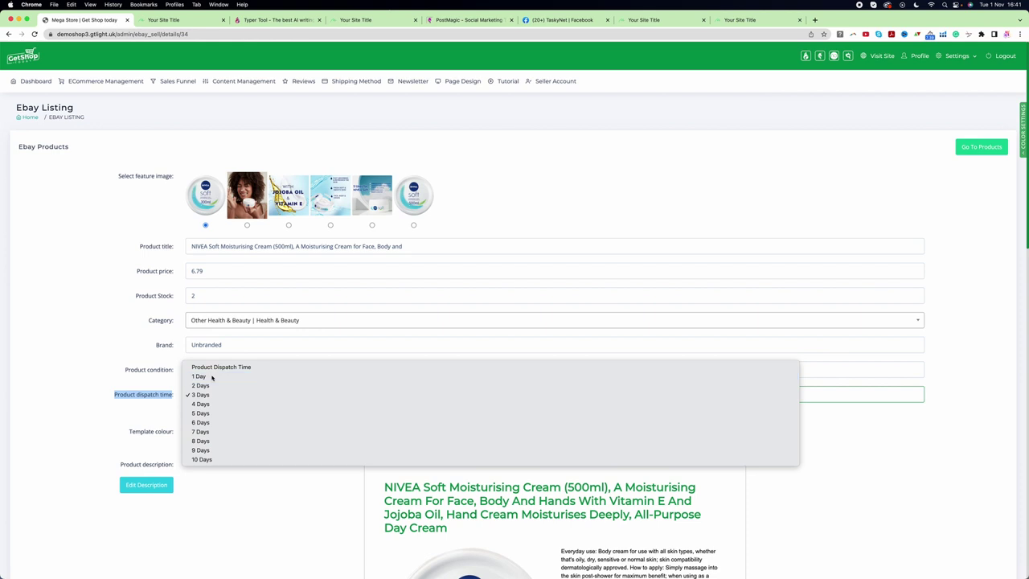
pyautogui.click(213, 376)
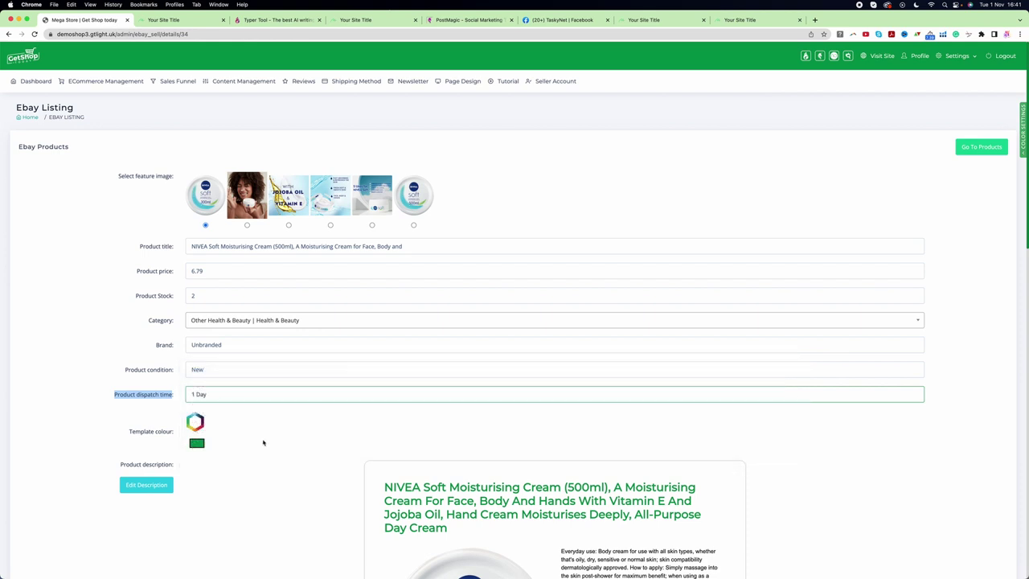
pyautogui.scroll(-1, 263, 442)
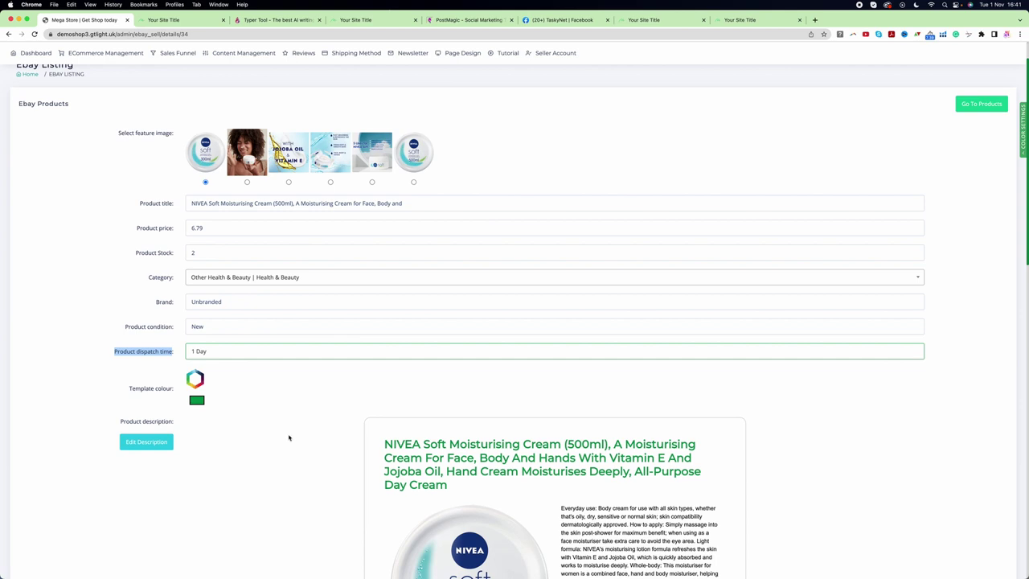
pyautogui.scroll(-4, 290, 438)
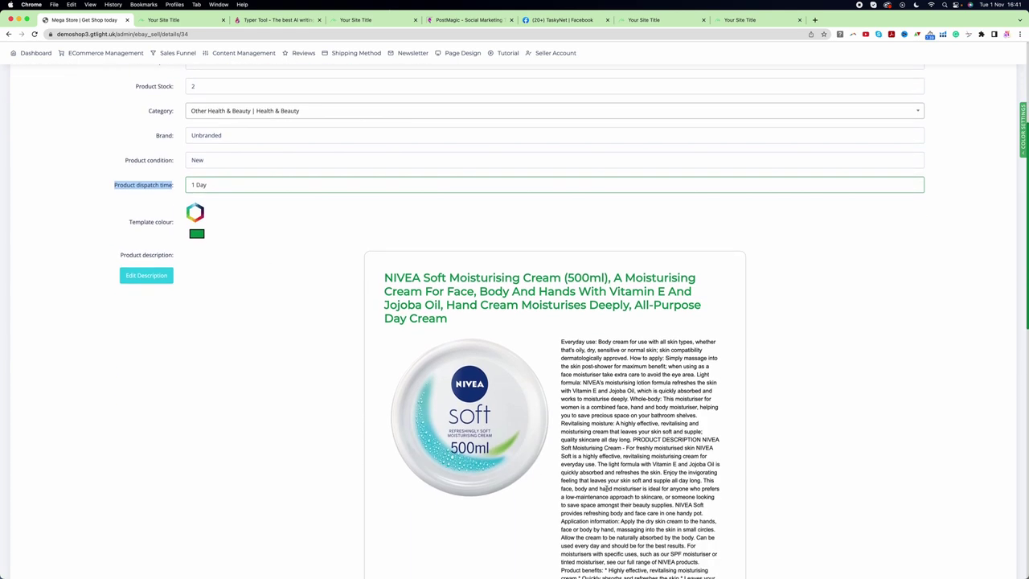
pyautogui.scroll(-8, 607, 488)
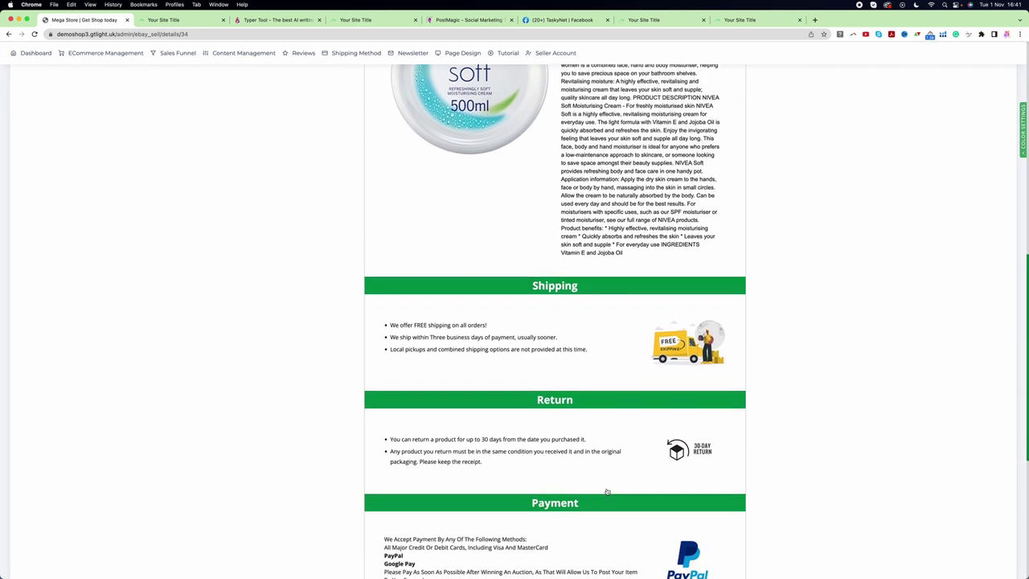
pyautogui.scroll(15, 607, 491)
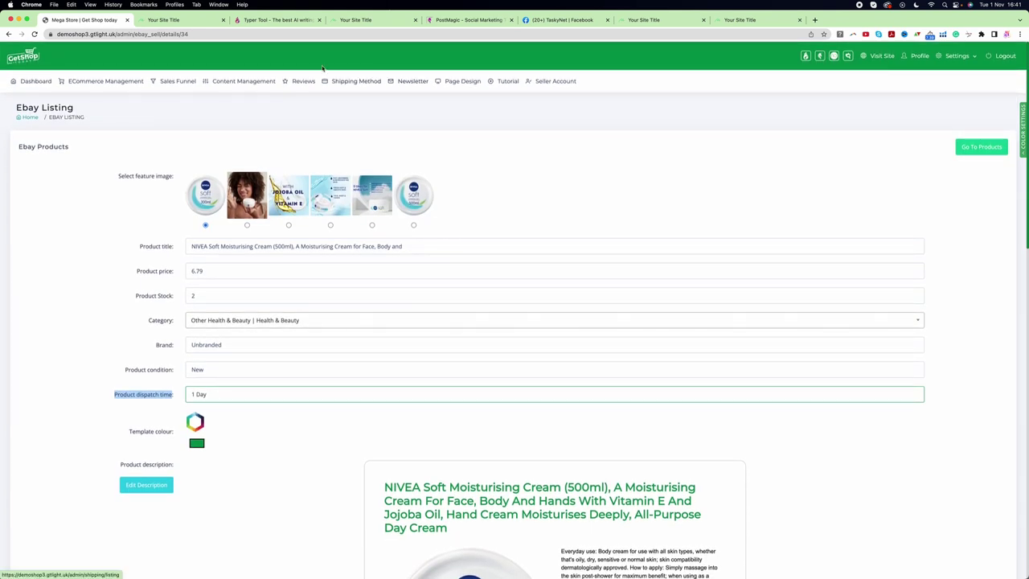
pyautogui.scroll(-2, 541, 394)
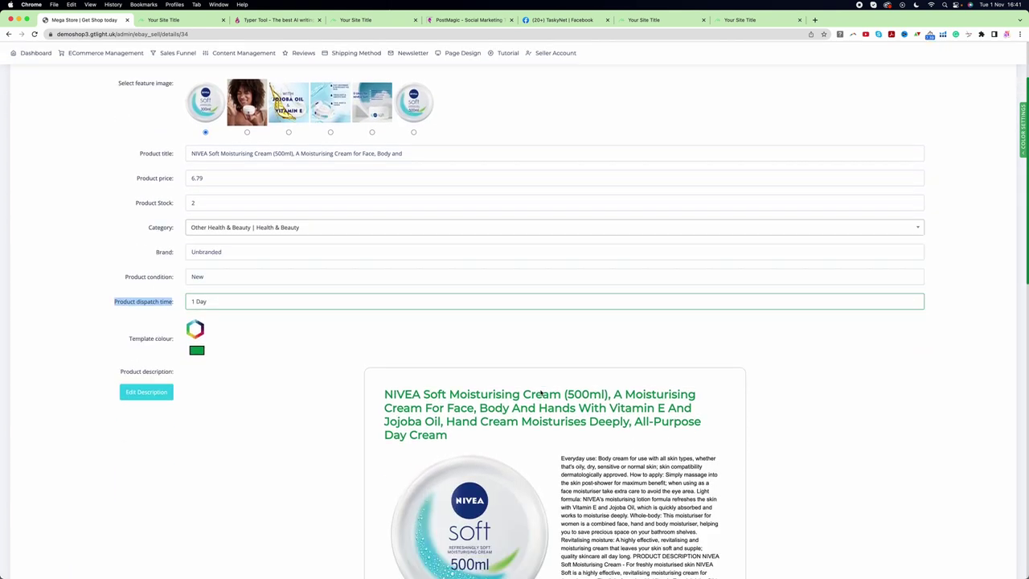
pyautogui.scroll(-3, 541, 394)
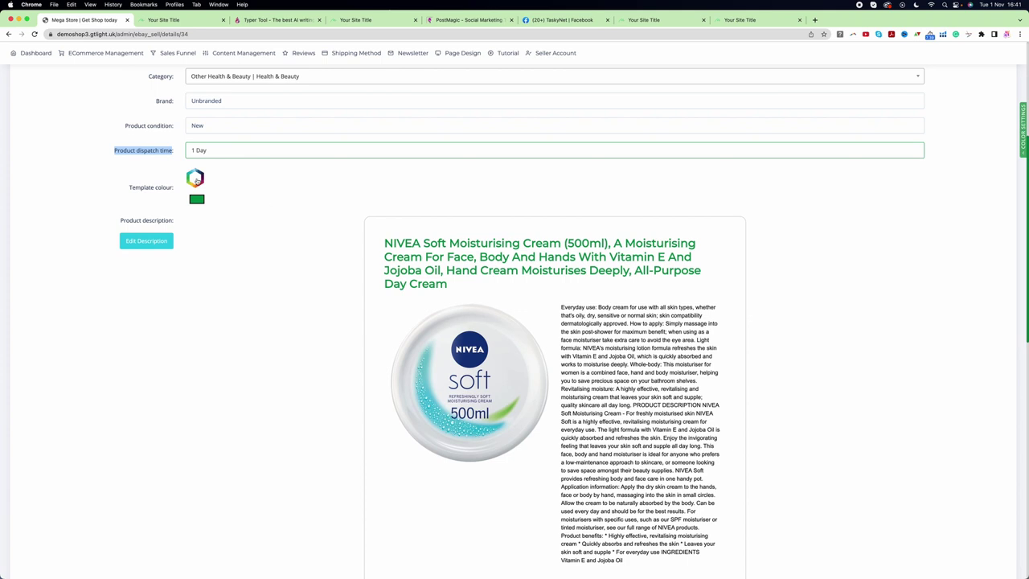
pyautogui.scroll(1, 356, 252)
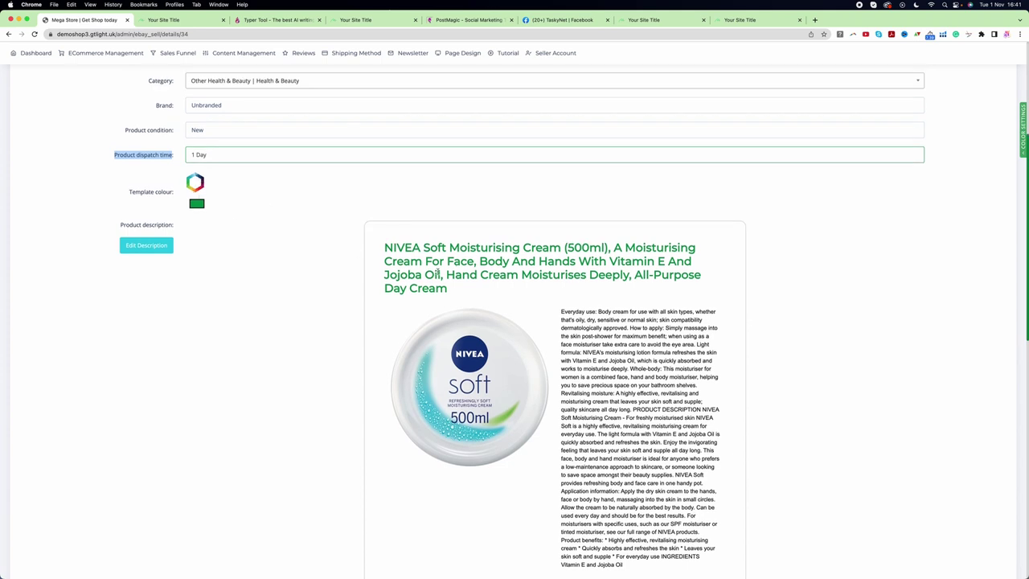
# Keep the green template colour and publish the NIVEA listing to eBay with Update
pyautogui.click(197, 203)
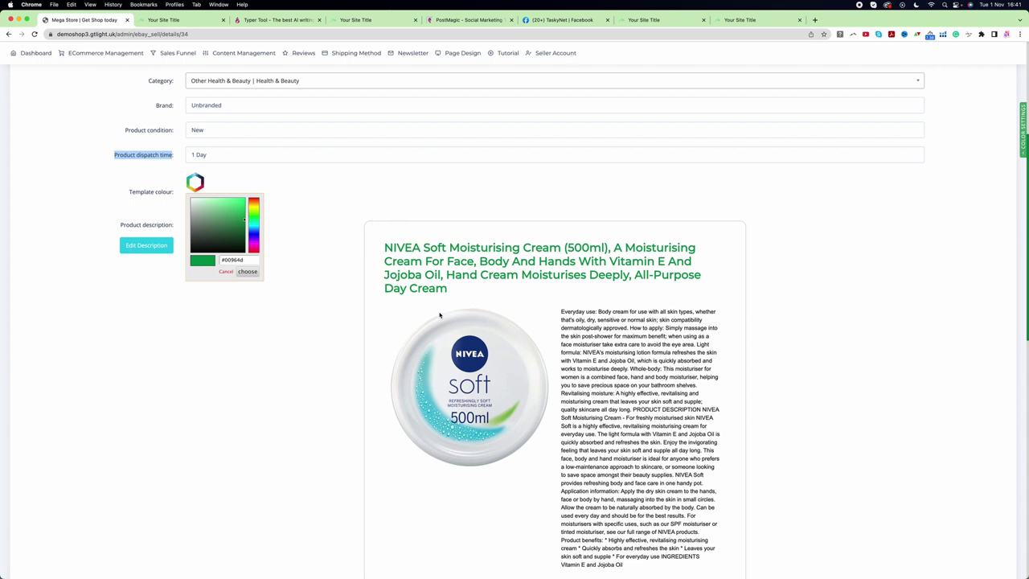
pyautogui.click(325, 335)
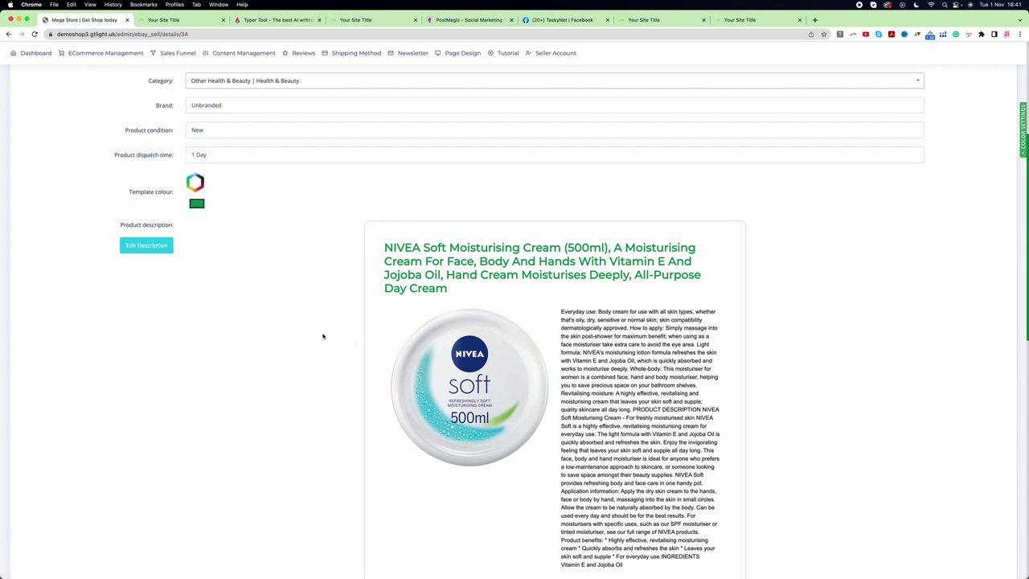
pyautogui.scroll(-10, 323, 335)
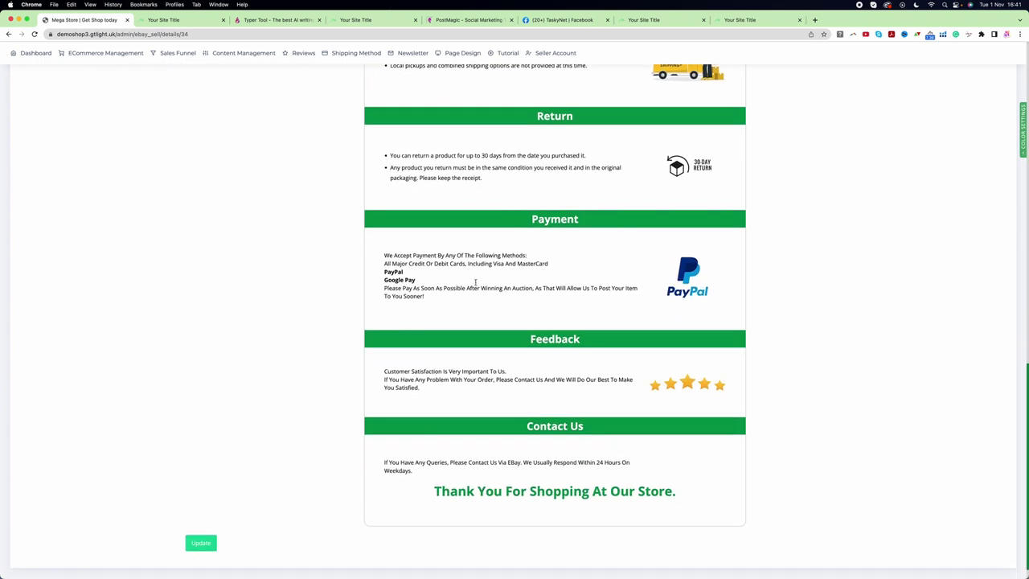
pyautogui.click(200, 548)
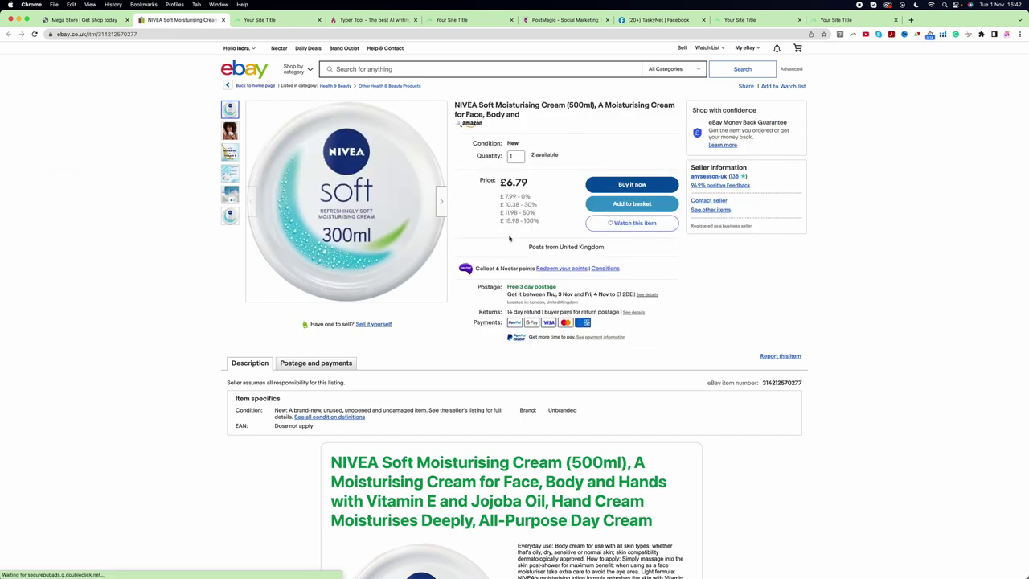
# Scroll through the live NIVEA eBay listing's description and back to the top
pyautogui.scroll(-5, 526, 309)
pyautogui.scroll(-15, 526, 310)
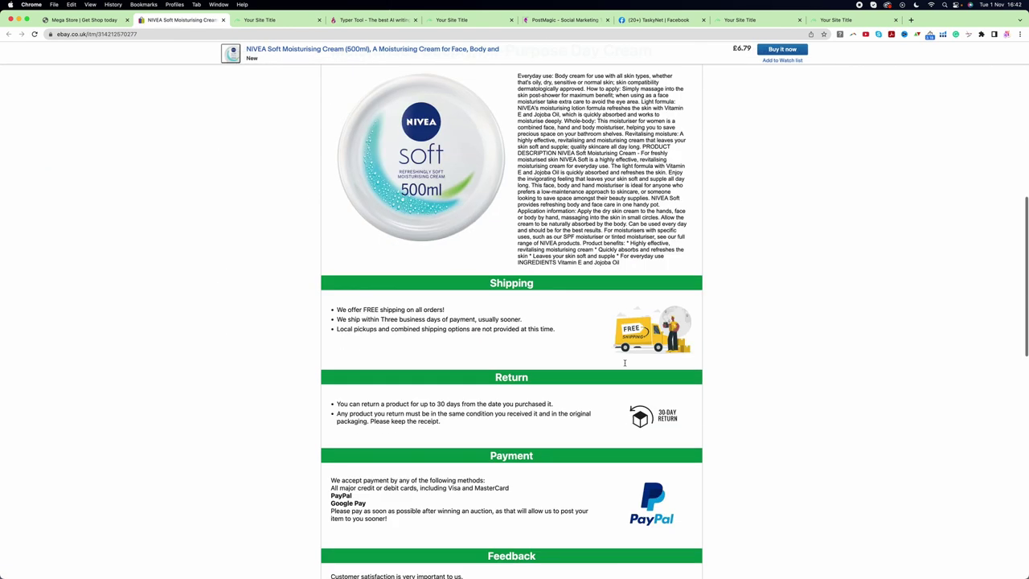
pyautogui.scroll(20, 624, 363)
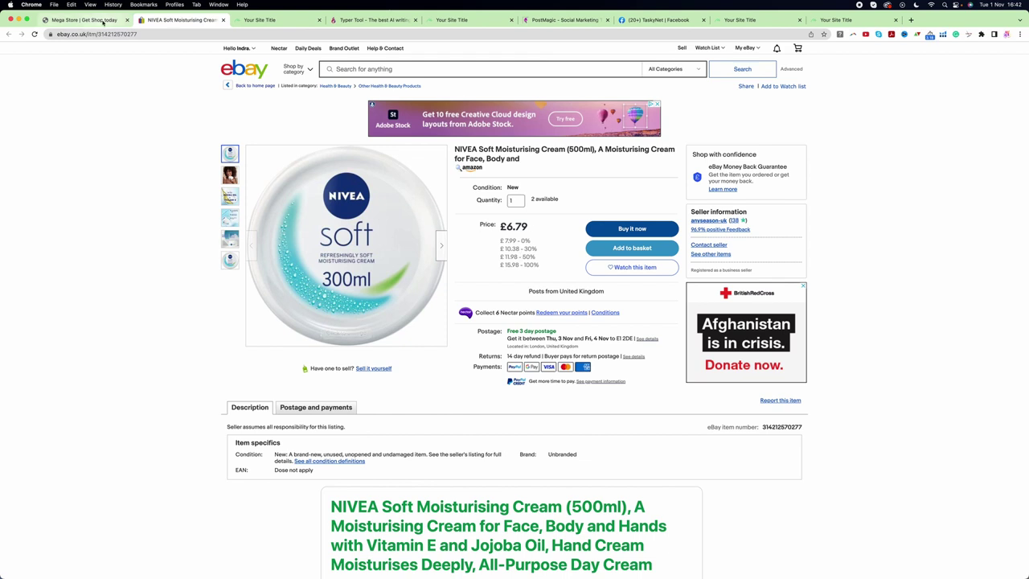
# Back in the Mega Store admin, show Products Selling On Ebay with NIVEA listed Active
pyautogui.click(84, 19)
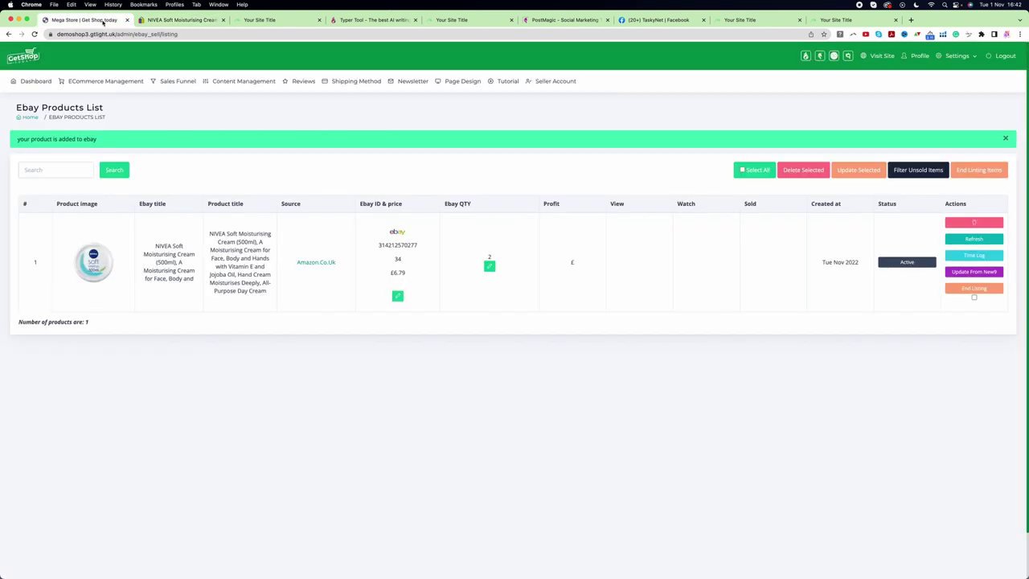
pyautogui.click(95, 83)
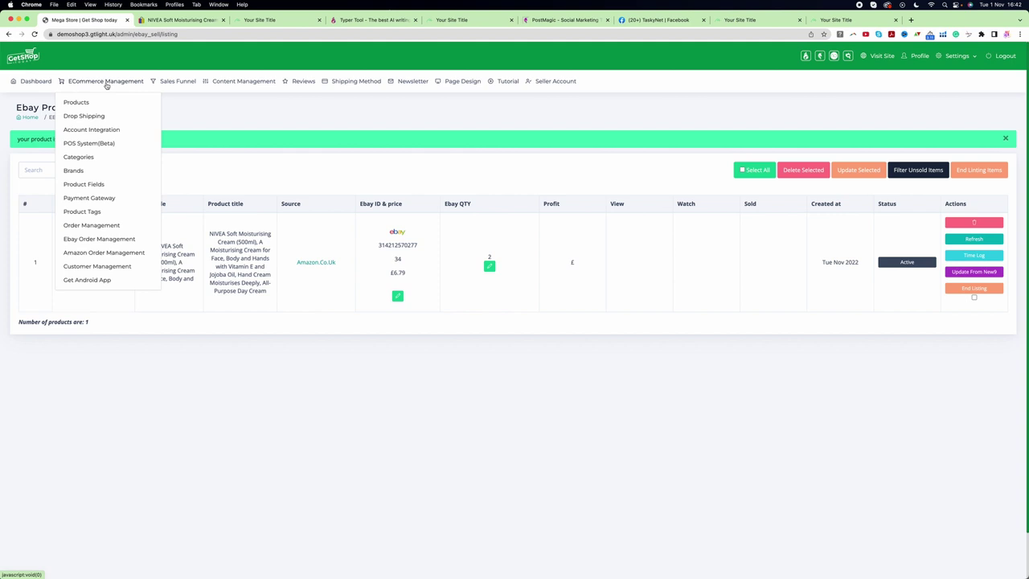
pyautogui.click(78, 102)
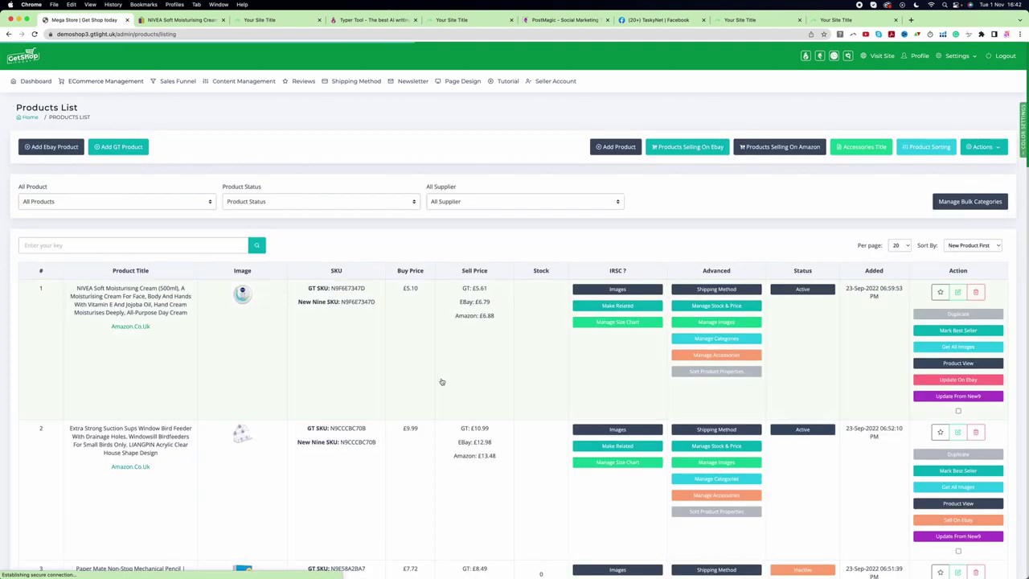
pyautogui.click(697, 151)
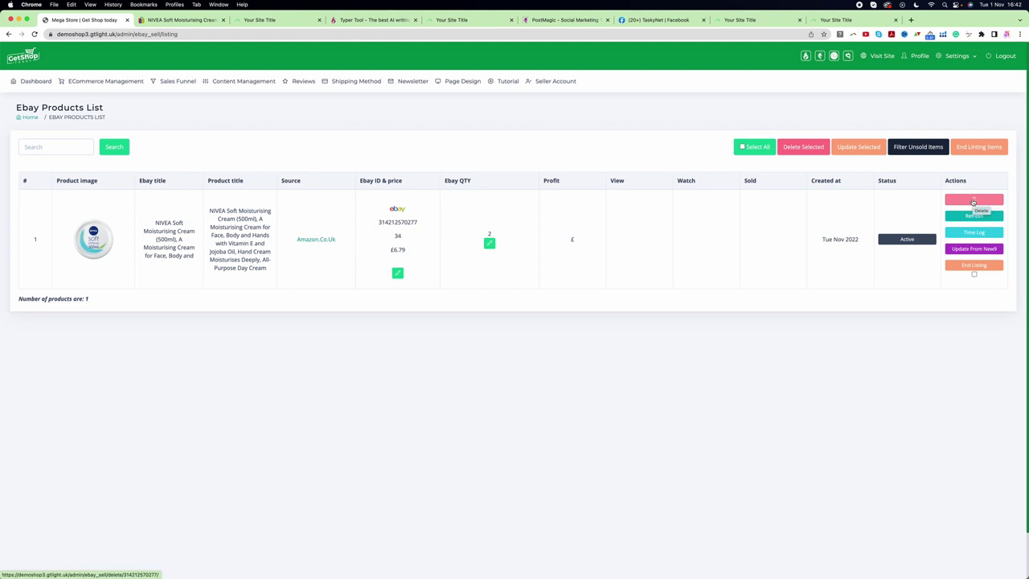
# Delete the NIVEA cream row from the eBay products list, confirm, and check the eBay tab
pyautogui.click(973, 200)
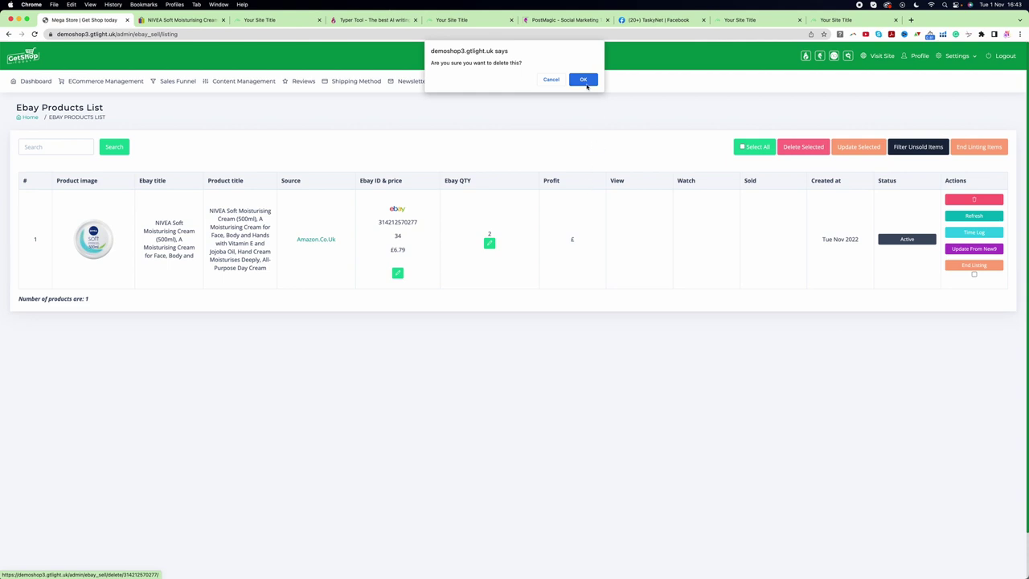
pyautogui.click(584, 79)
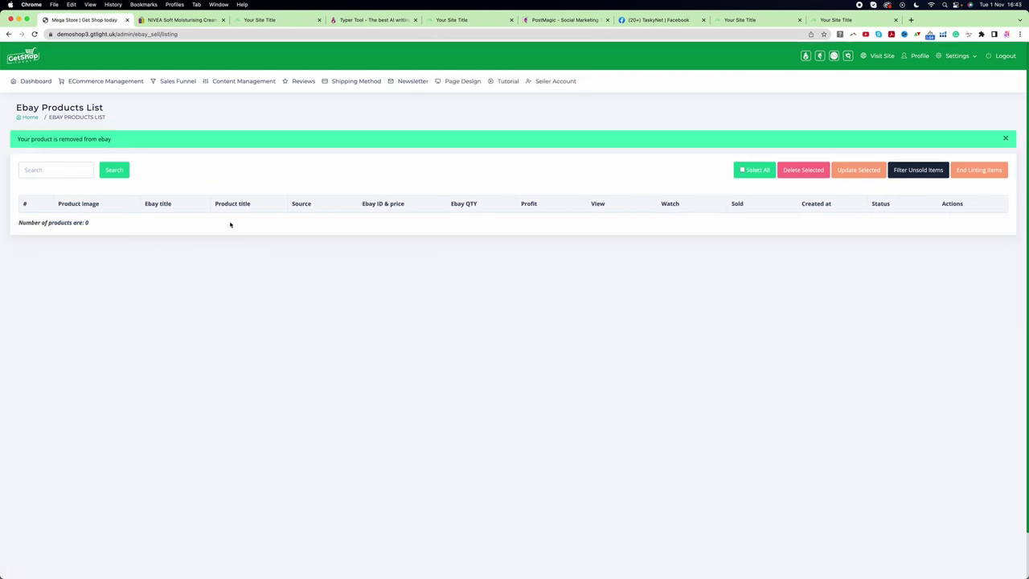
pyautogui.click(168, 20)
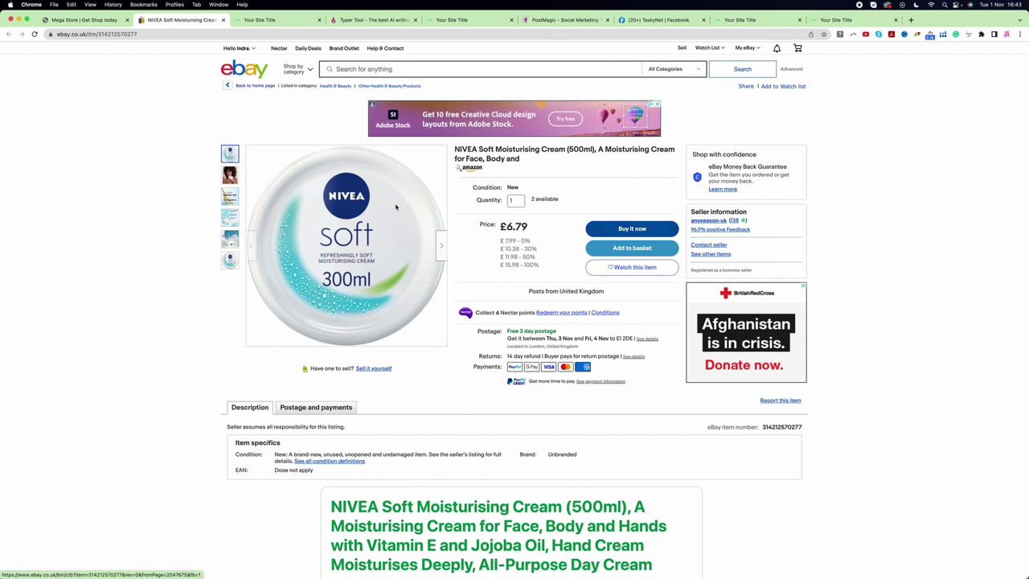
# Reload the eBay NIVEA cream listing to confirm the seller ended it
pyautogui.click(34, 33)
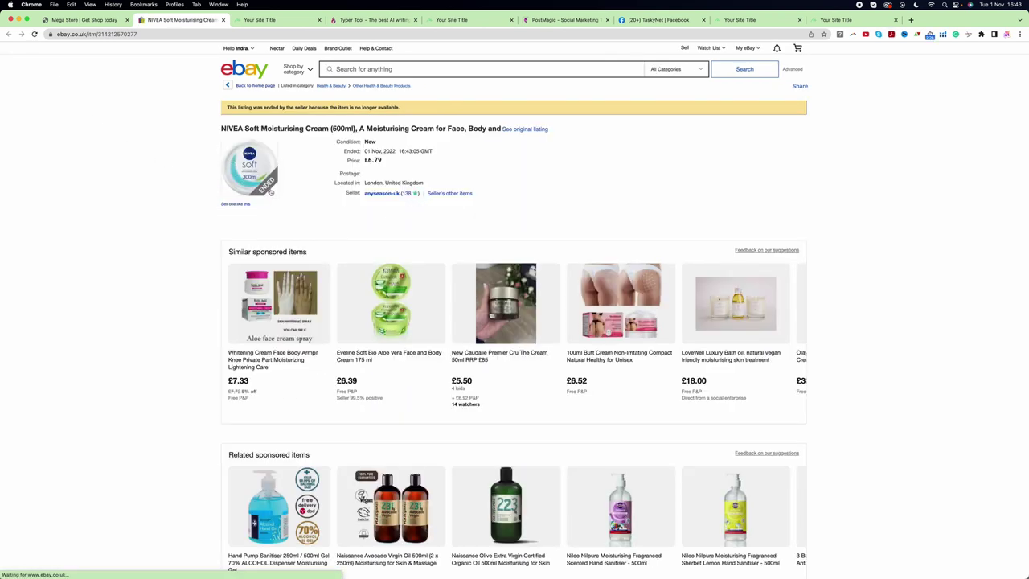
# Return to the Mega Store admin's Ebay Products List, now showing 0 products
pyautogui.hotkey('ctrl', 'shift', 'Tab')
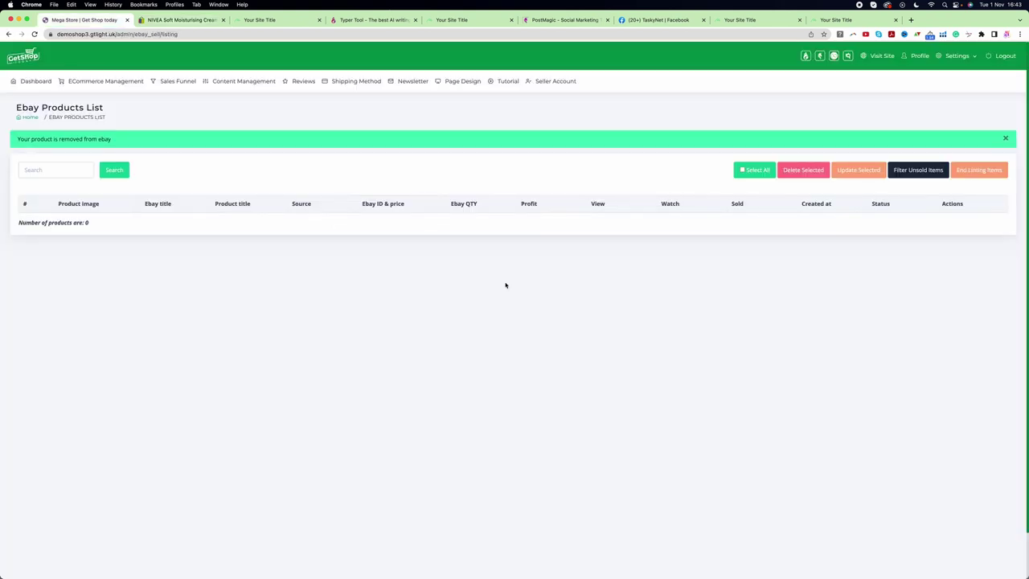